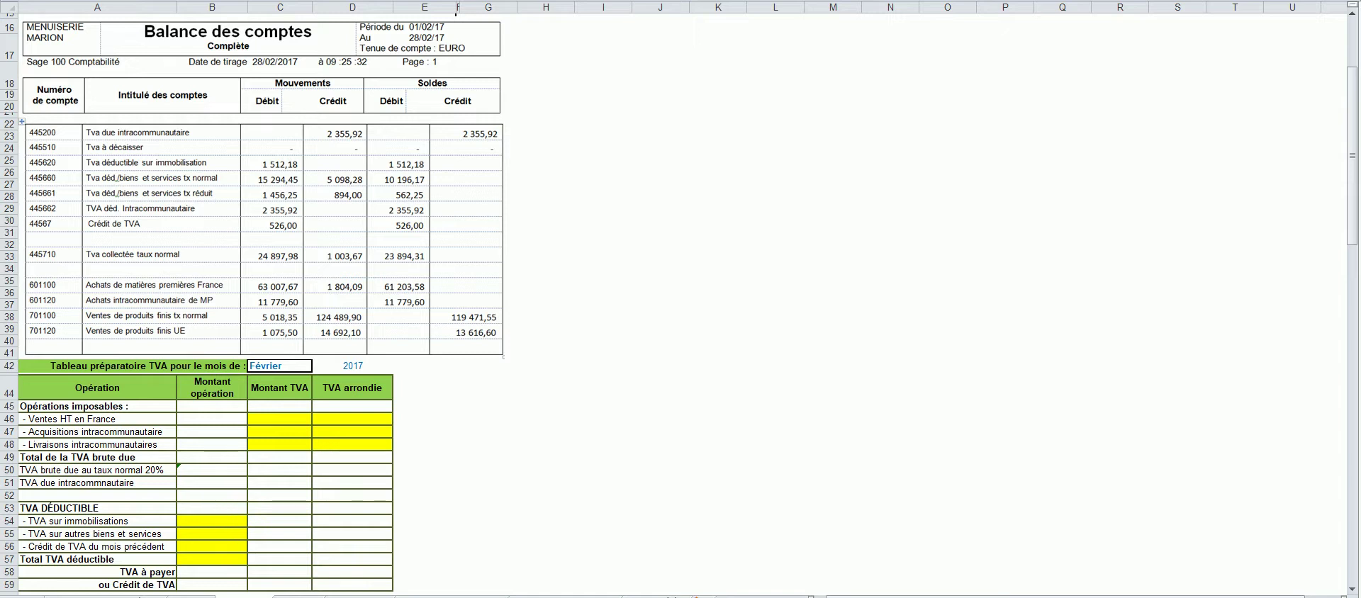
Step: Enter the operation amounts 119 471,55 for French sales, 11 779,60 for intra-community acquisitions and 13 616,60 for intra-community deliveries in B46:B48
{"action": "left_click", "coordinate": [718, 293]}
{"action": "left_click", "coordinate": [212, 419]}
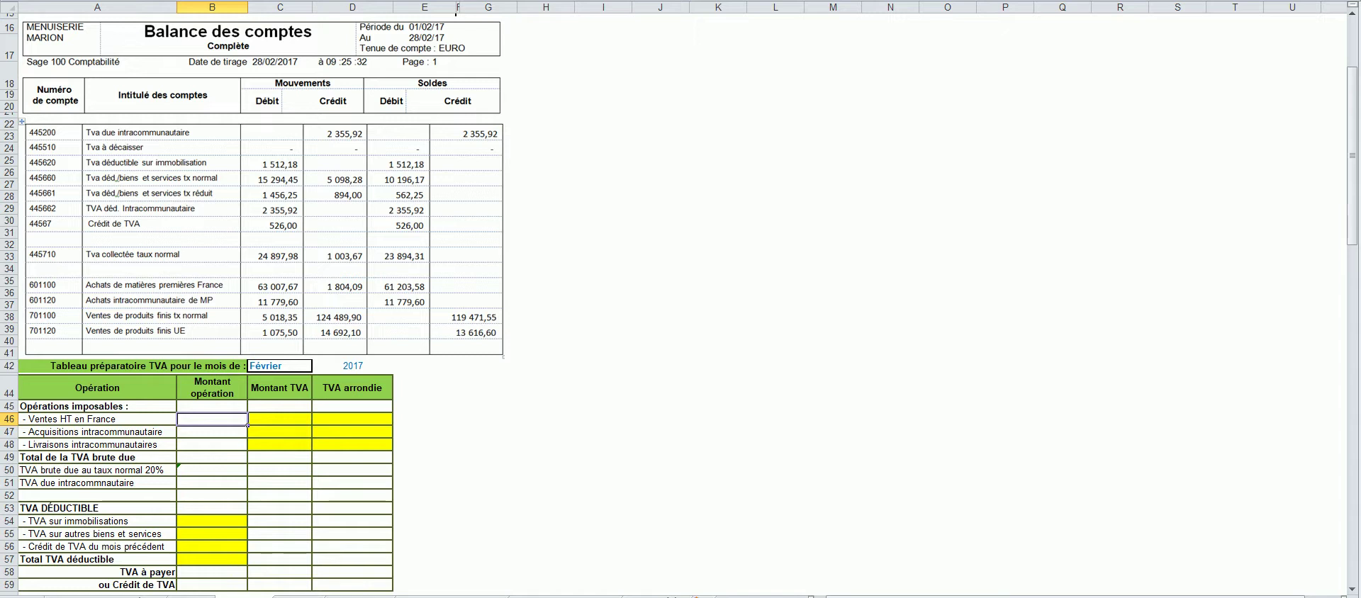
{"action": "key", "text": "ctrl+z"}
{"action": "left_click", "coordinate": [212, 431]}
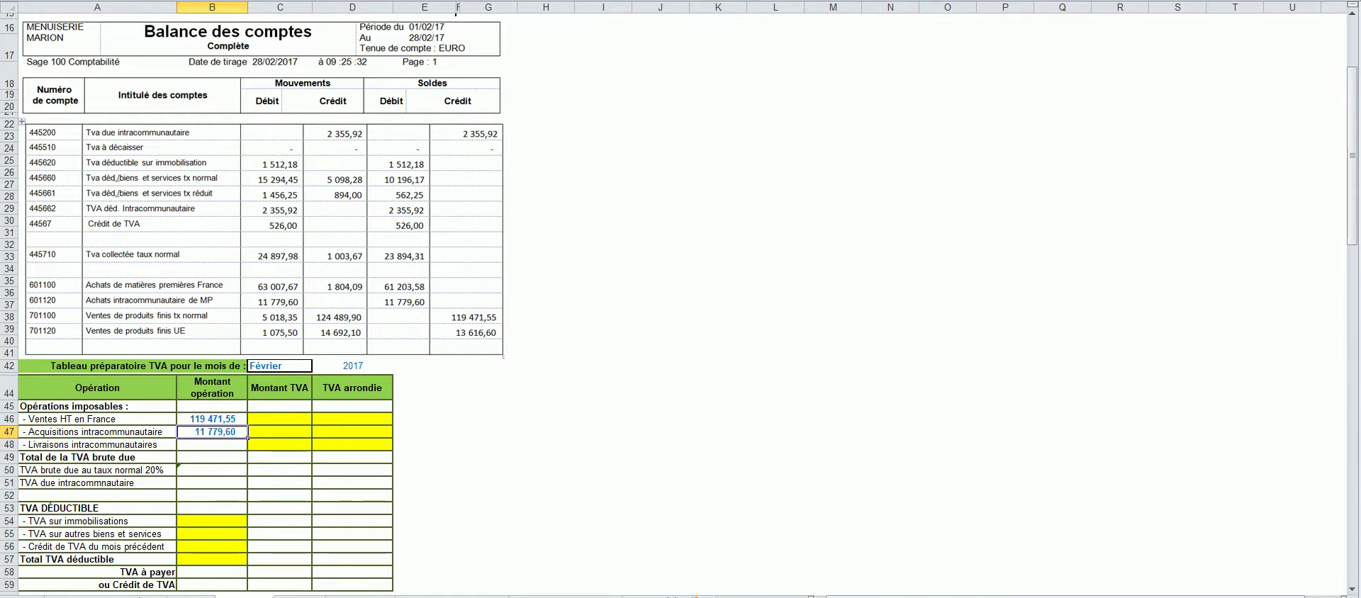
{"action": "left_click", "coordinate": [212, 445]}
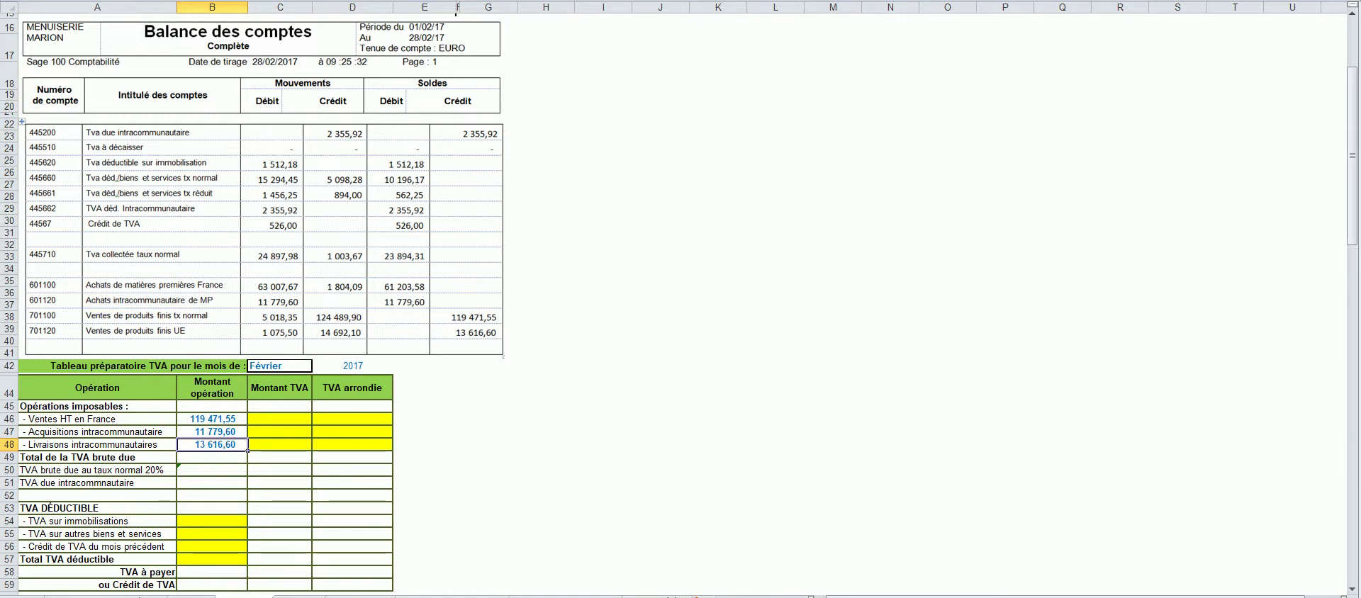
{"action": "left_click", "coordinate": [488, 508]}
Step: Calculate the base for the gross VAT due at the normal 20% rate in B50 as B46+B47
{"action": "left_click", "coordinate": [183, 470]}
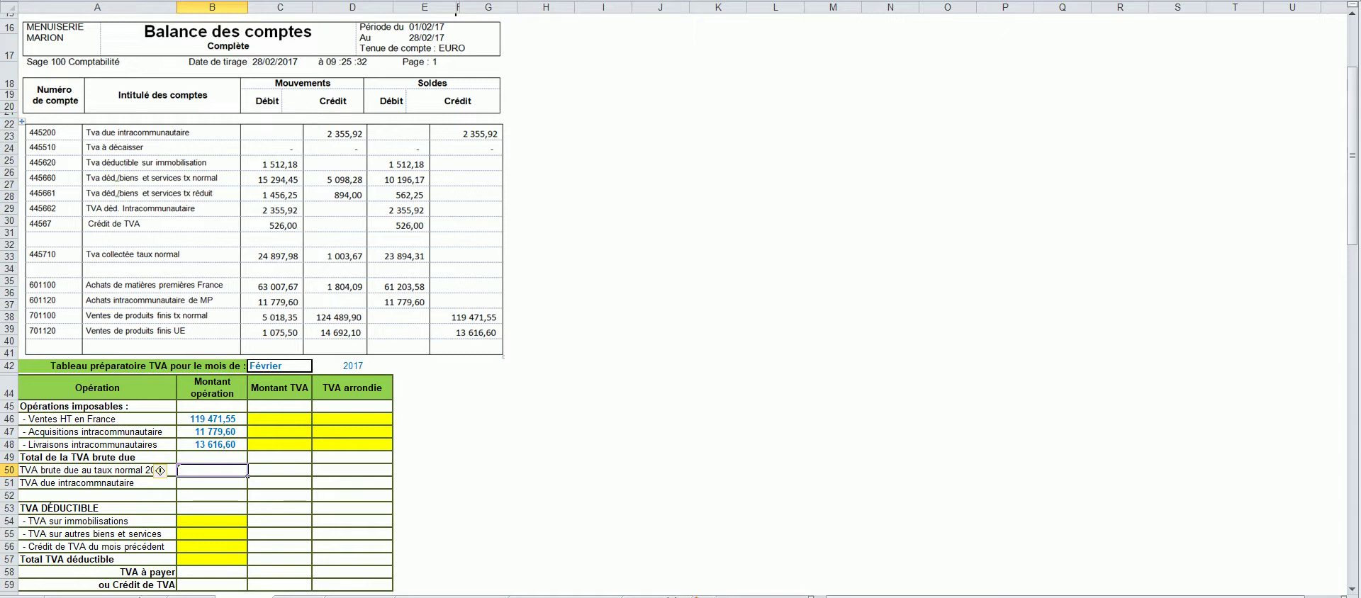
{"action": "type", "text": "="}
{"action": "key", "text": "Up"}
{"action": "key", "text": "Up"}
{"action": "key", "text": "Up"}
{"action": "key", "text": "Up"}
{"action": "type", "text": "+"}
{"action": "key", "text": "Up"}
{"action": "key", "text": "Up"}
{"action": "key", "text": "Up"}
{"action": "key", "text": "Return"}
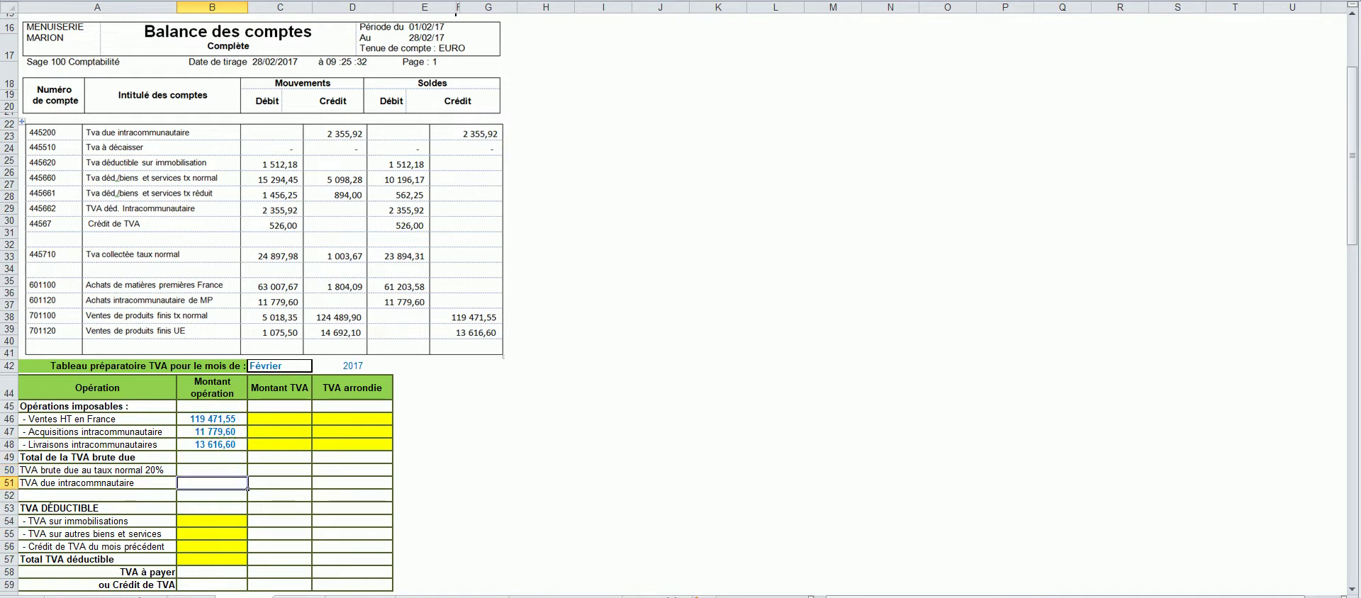
{"action": "left_click", "coordinate": [212, 471]}
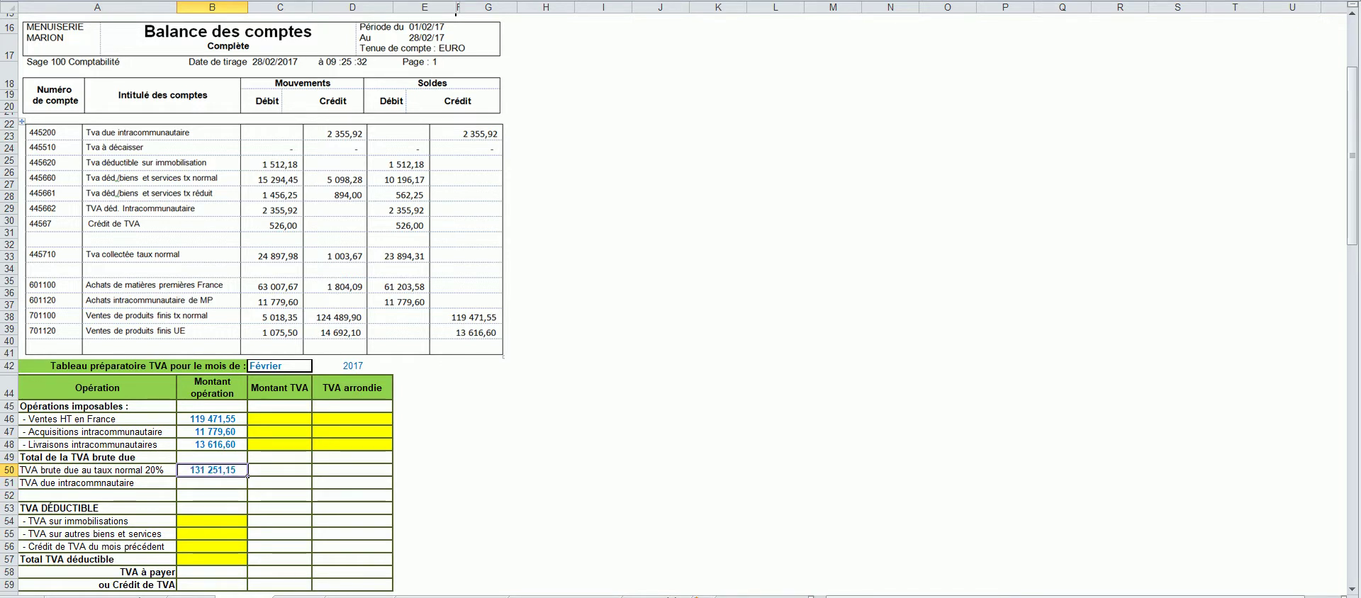
{"action": "left_click", "coordinate": [212, 484]}
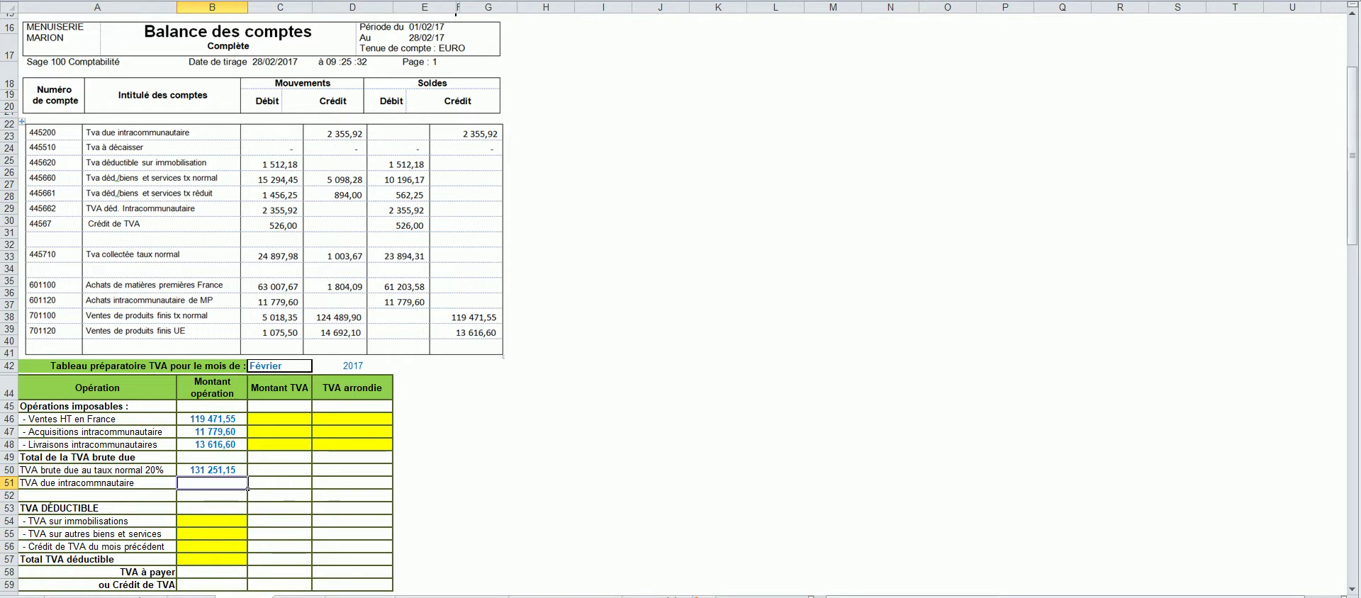
Step: Calculate the VAT amount at the normal rate in C50 by multiplying B50 by 20%
{"action": "left_click", "coordinate": [280, 470]}
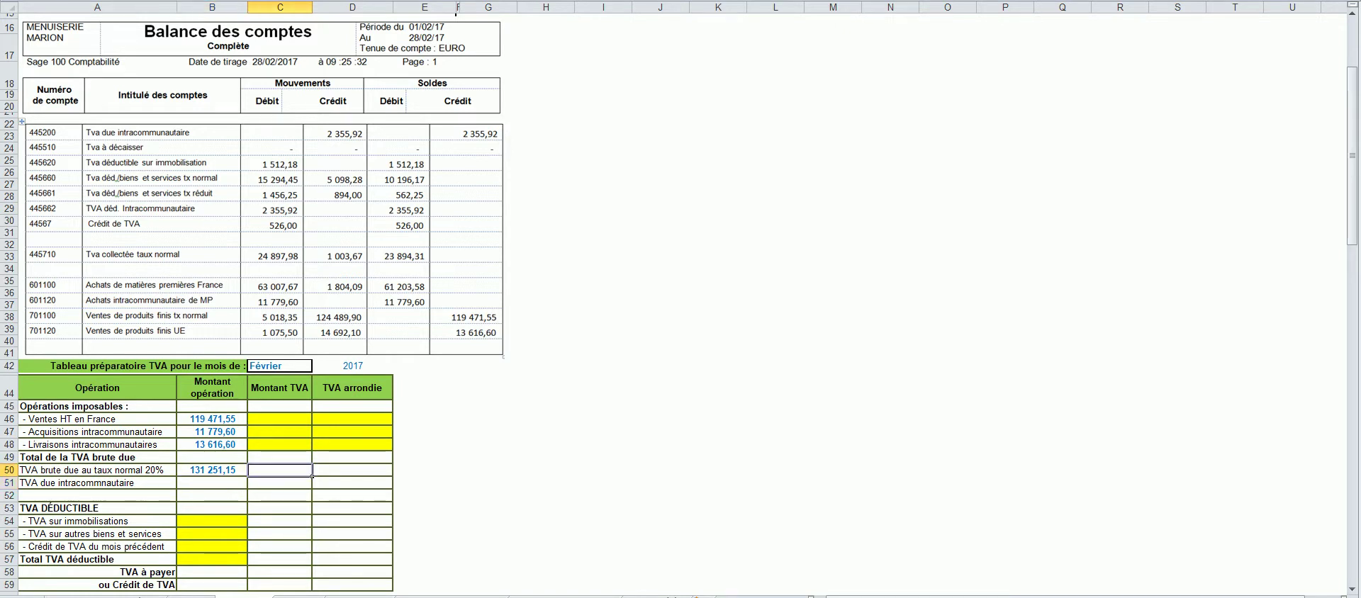
{"action": "key", "text": "F2"}
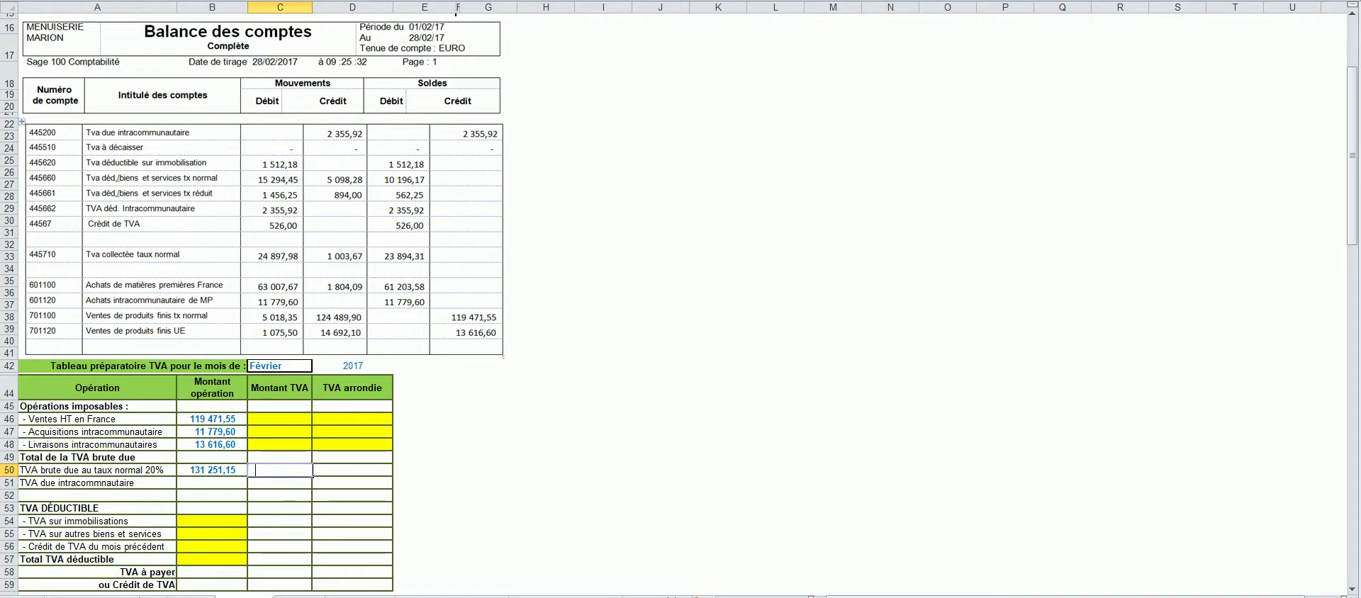
{"action": "type", "text": "="}
{"action": "key", "text": "Left"}
{"action": "type", "text": "*"}
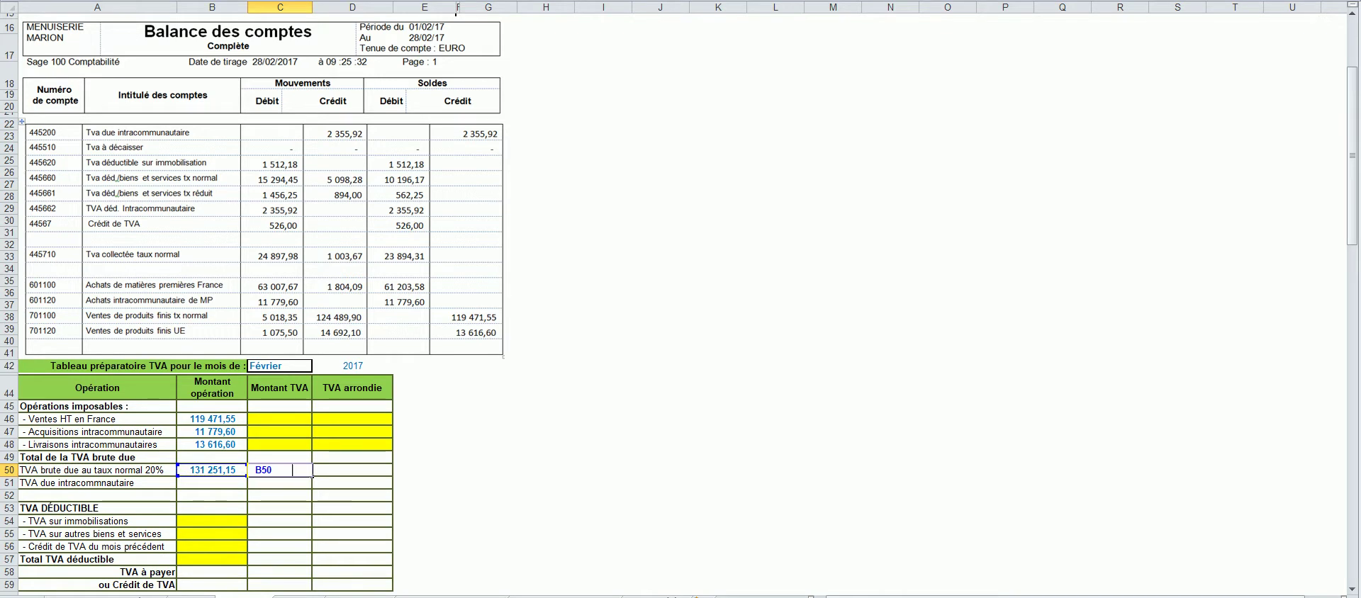
{"action": "key", "text": "Escape"}
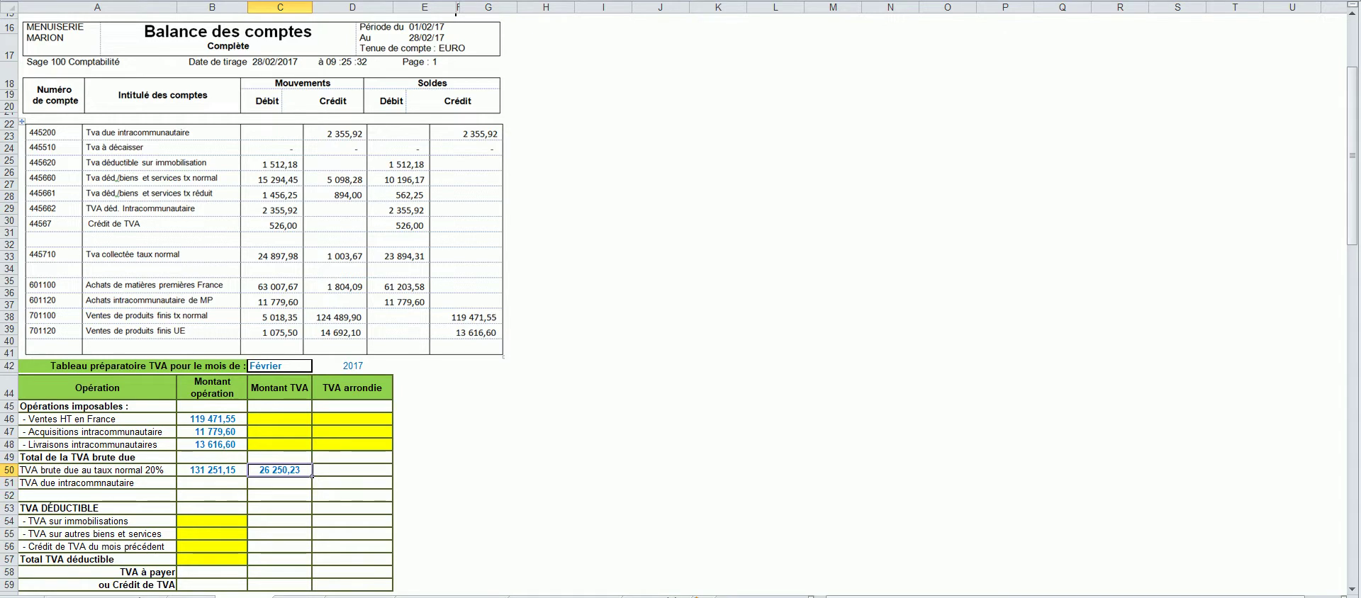
Step: Enter the rounded VAT at the normal rate, 26 250,00, in D50
{"action": "left_click", "coordinate": [280, 366]}
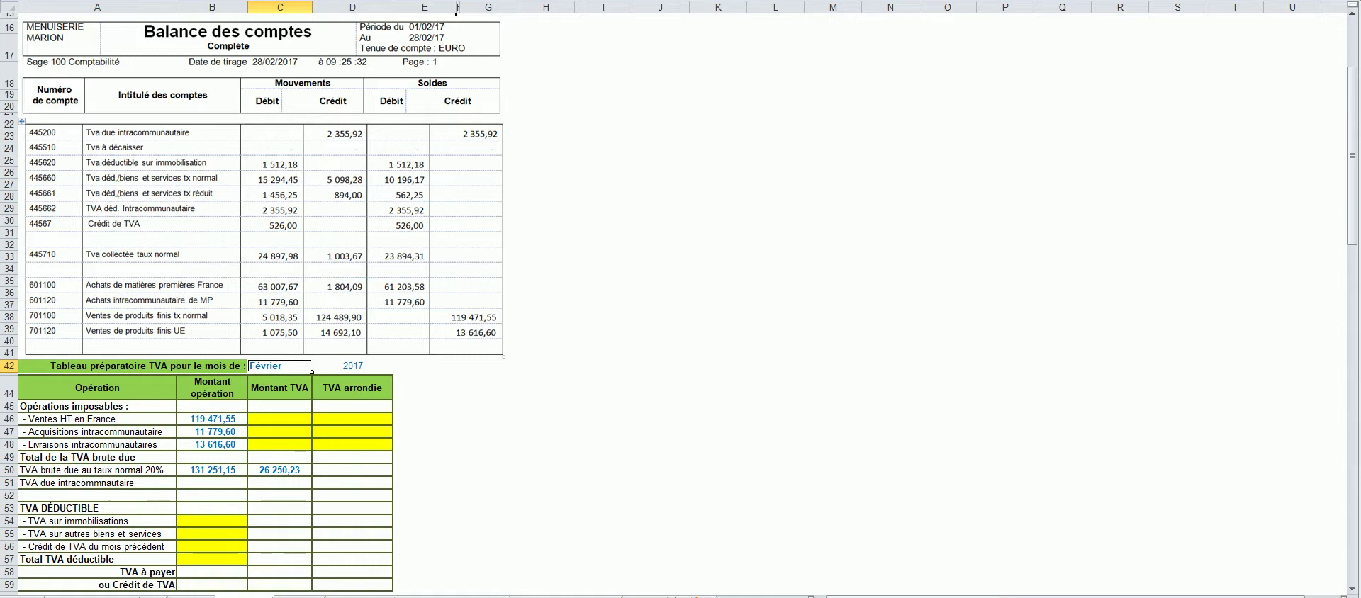
{"action": "left_click", "coordinate": [353, 470]}
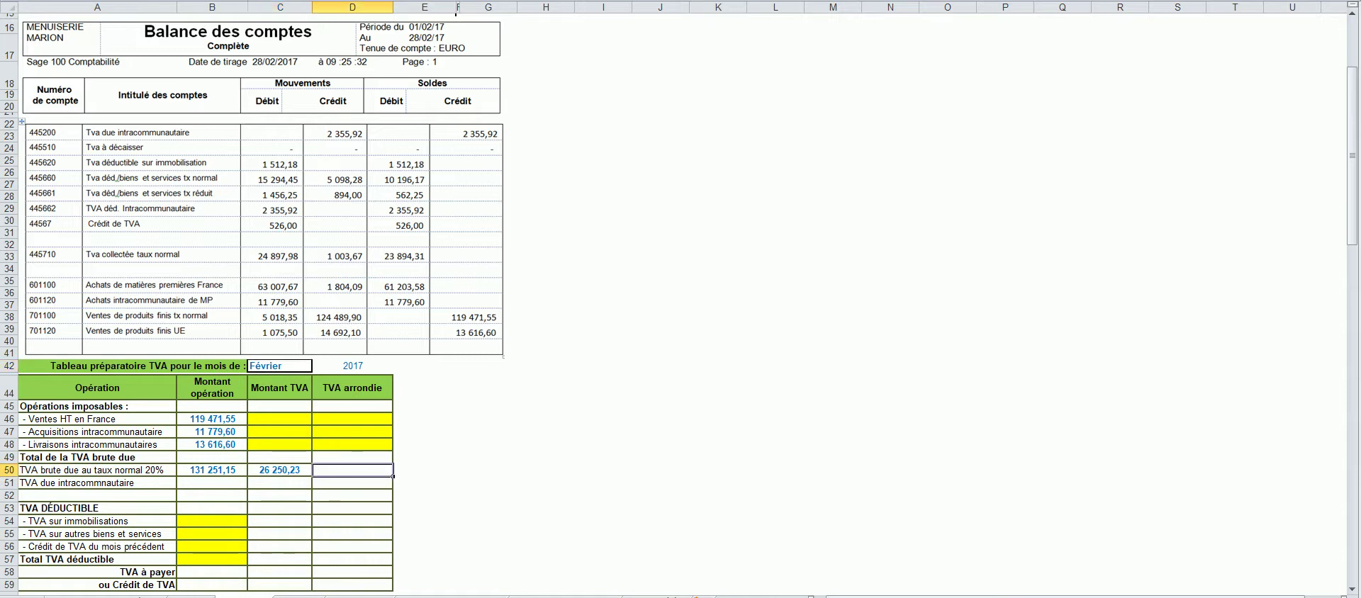
{"action": "key", "text": "ctrl+z"}
Step: Enter 2 355,92 for the intra-community VAT due as both the operation amount in B51 and the VAT amount in C51
{"action": "left_click", "coordinate": [211, 483]}
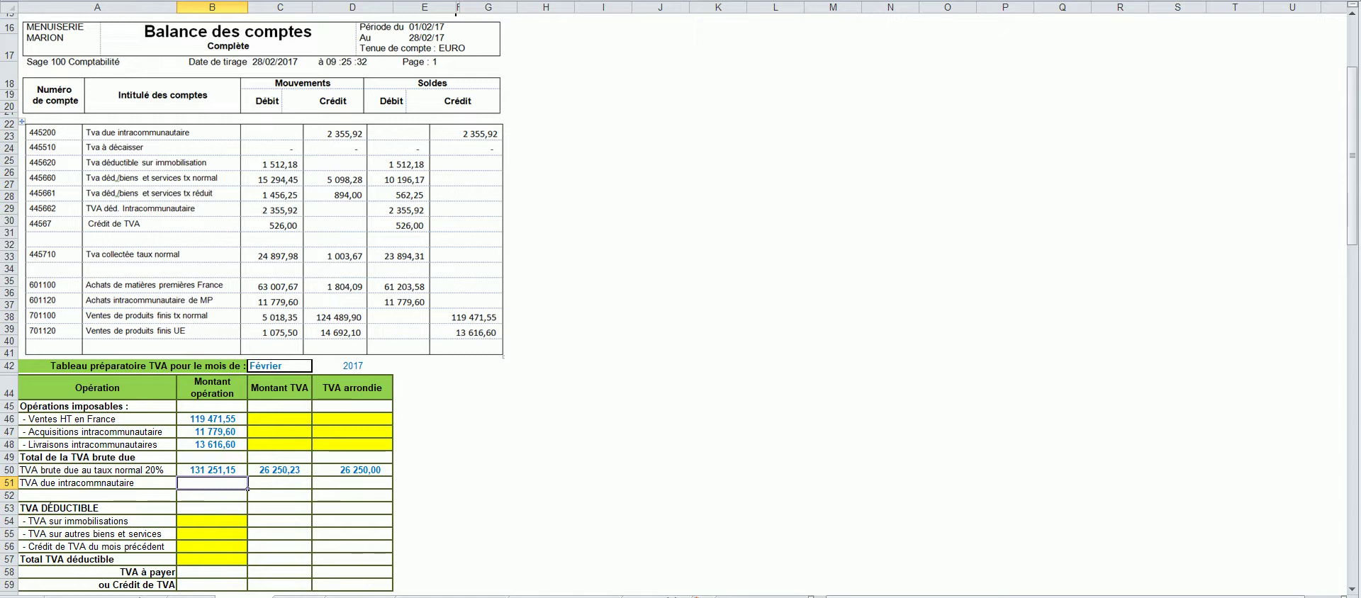
{"action": "type", "text": "2355,92"}
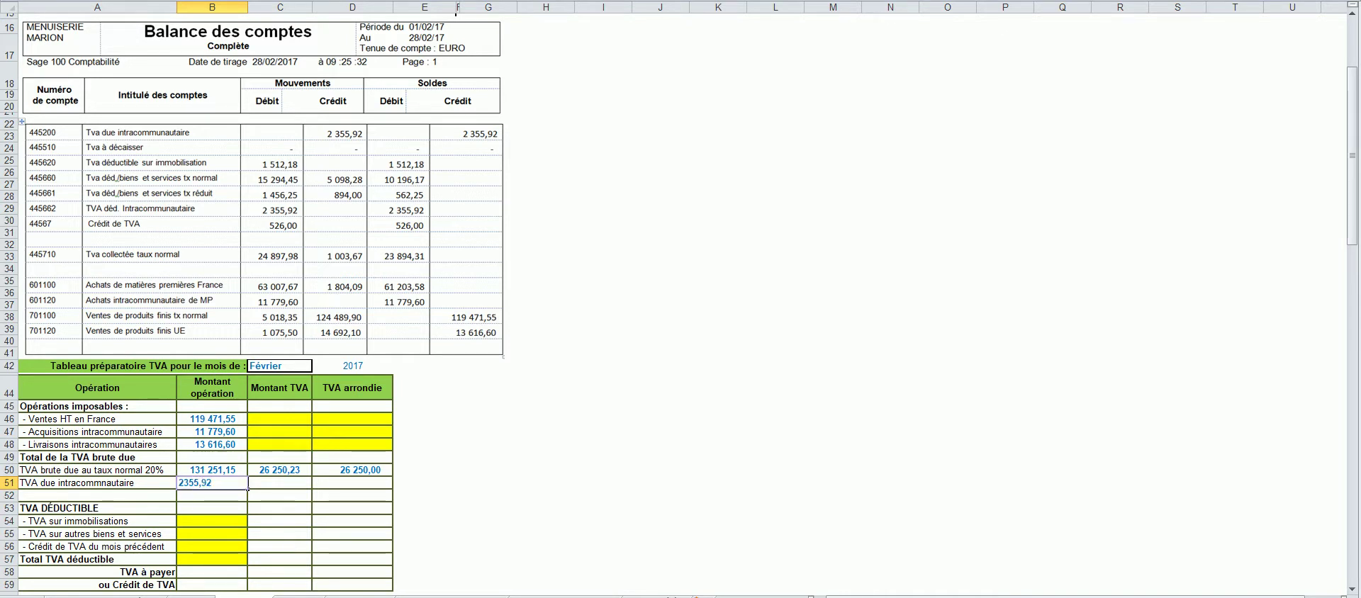
{"action": "left_click", "coordinate": [488, 534]}
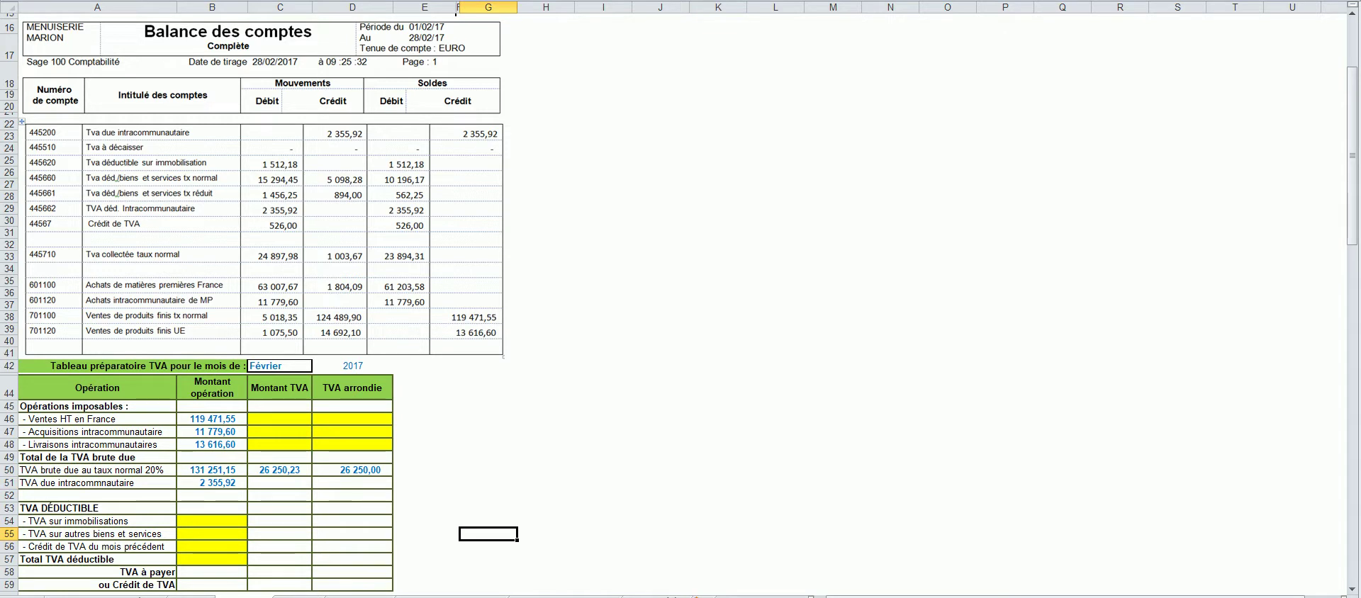
{"action": "left_click", "coordinate": [280, 484]}
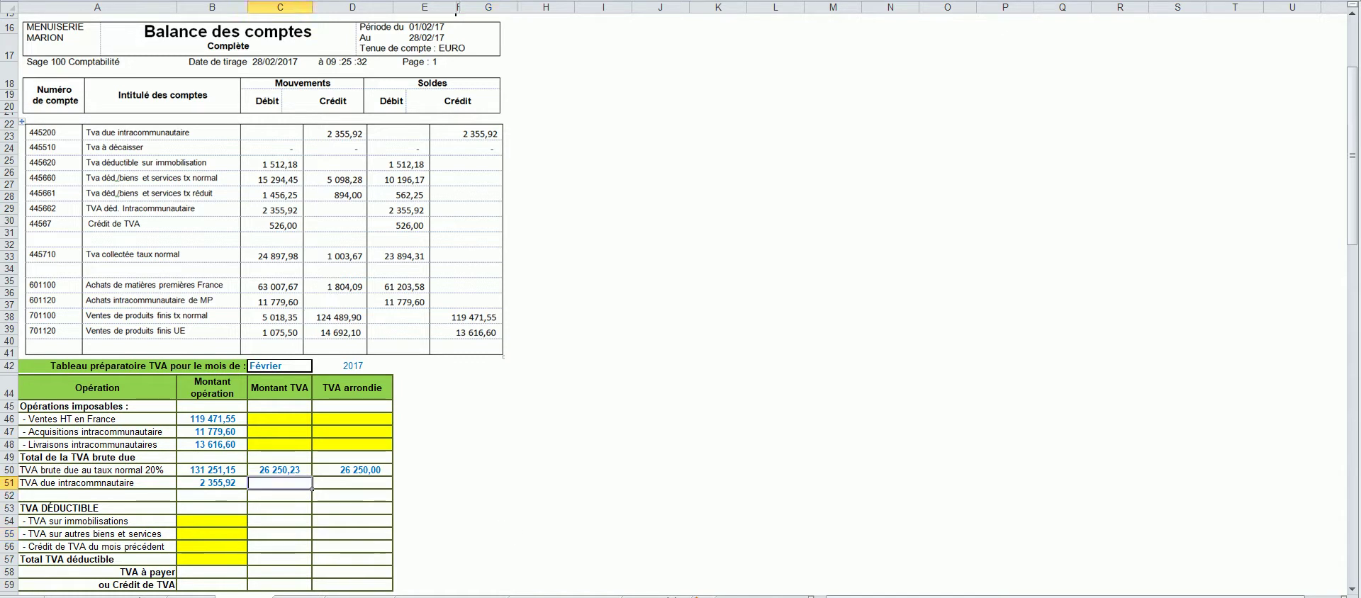
{"action": "double_click", "coordinate": [280, 483]}
{"action": "key", "text": "ctrl+z"}
Step: Enter the rounded intra-community VAT due, 2 356,00, in D51
{"action": "left_click", "coordinate": [352, 496]}
{"action": "left_click", "coordinate": [352, 483]}
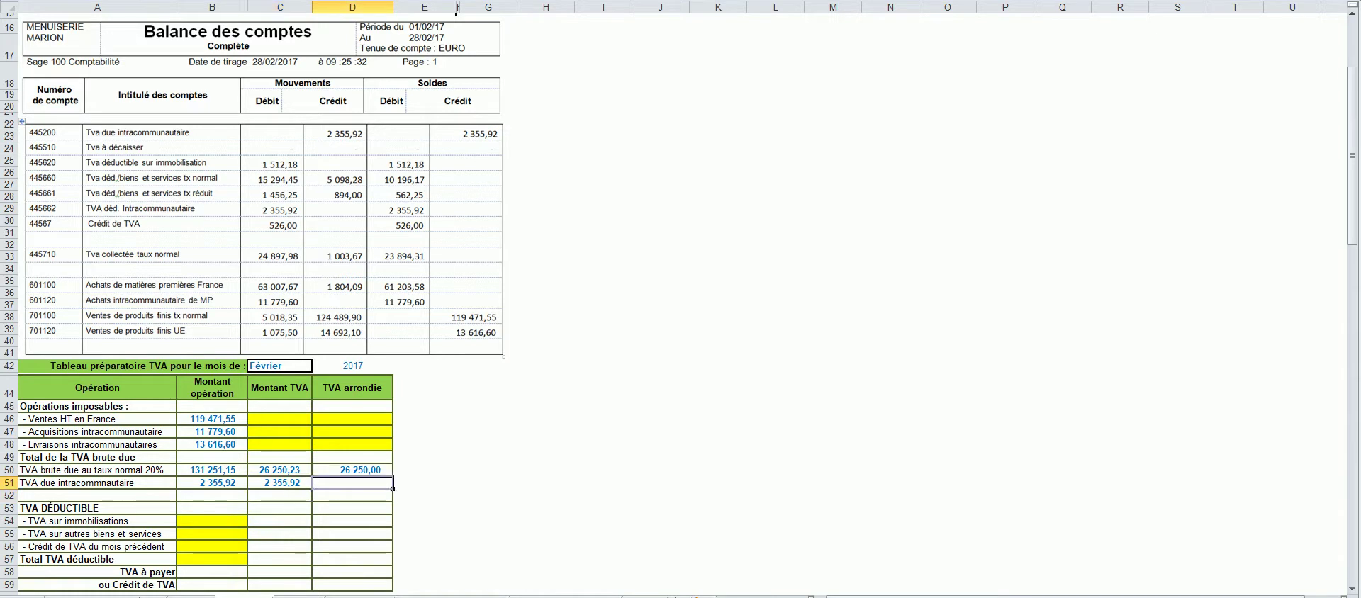
{"action": "type", "text": "2 356,00"}
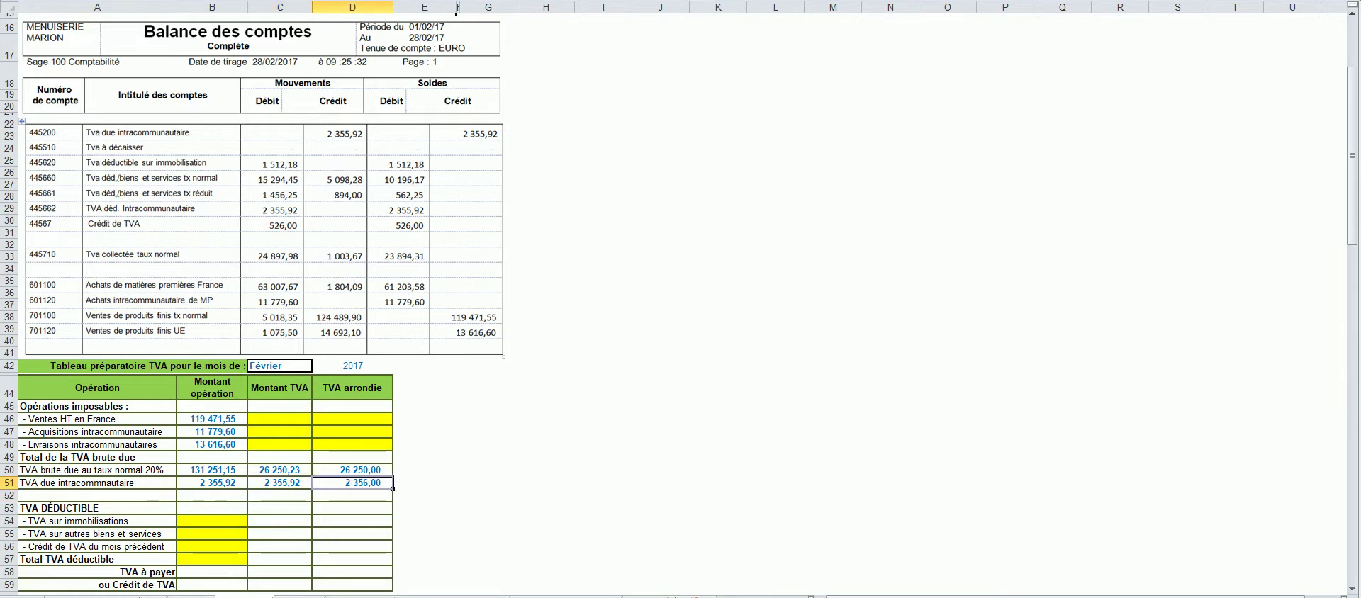
{"action": "left_click", "coordinate": [489, 508]}
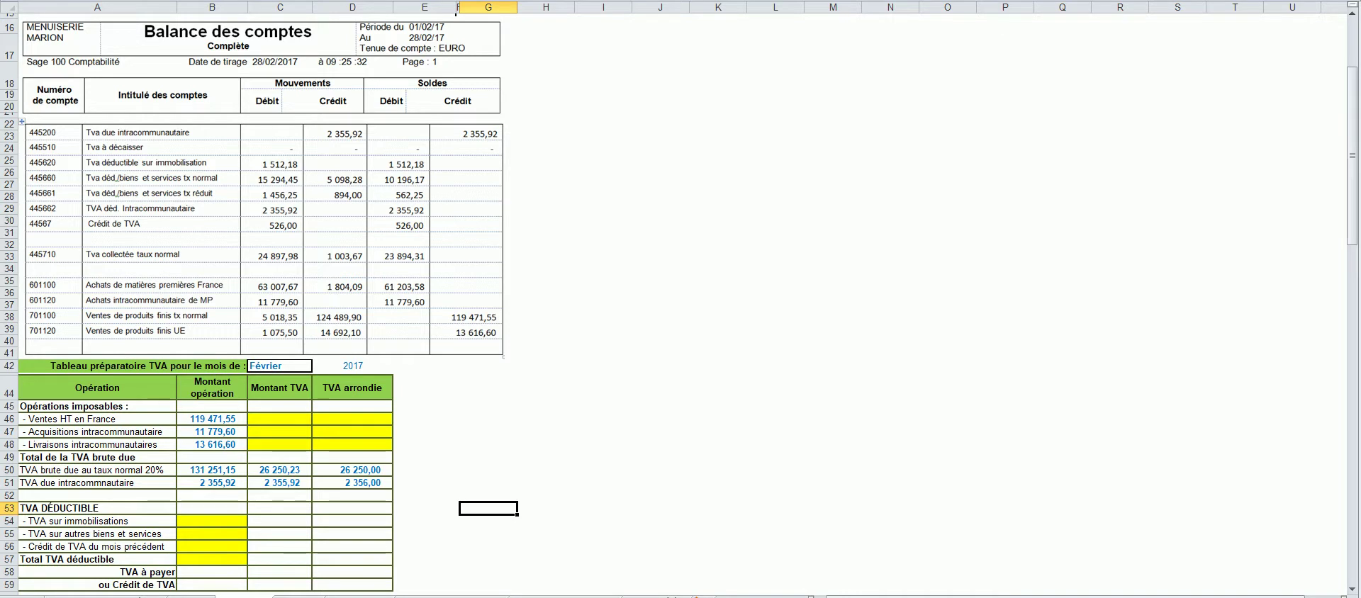
Step: Fill in the deductible VAT on fixed assets with 1 512,18 in C54 and the rounded 1 512,00 in D54
{"action": "left_click", "coordinate": [280, 521]}
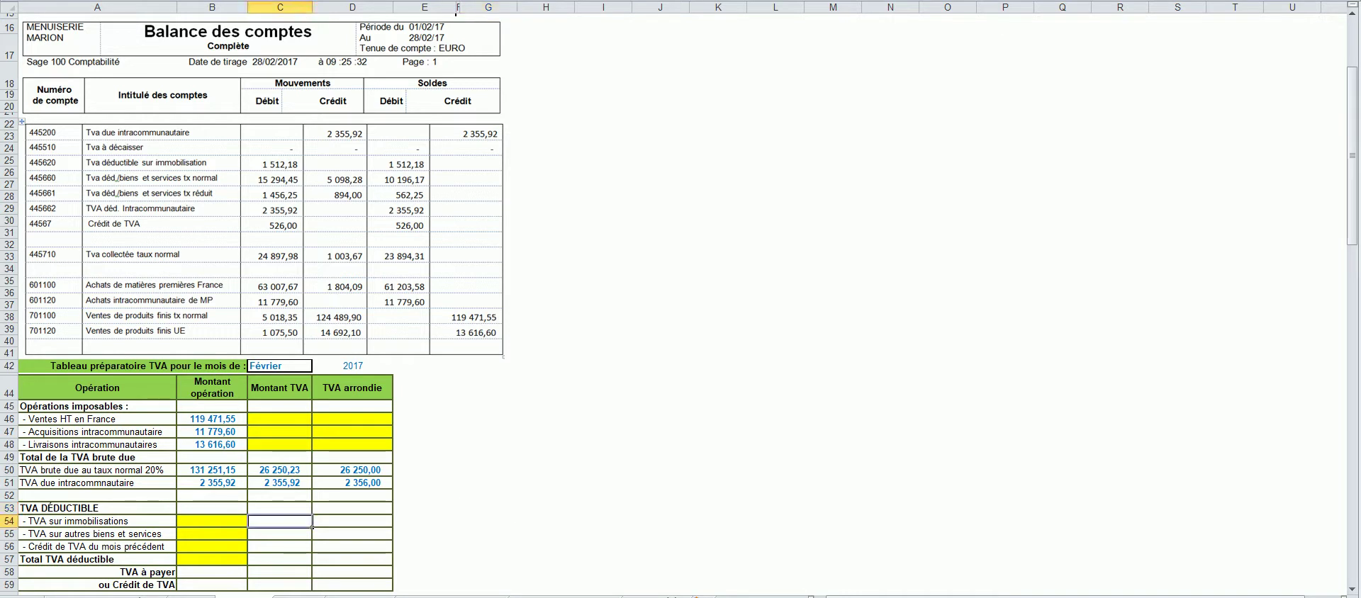
{"action": "key", "text": "ctrl+z"}
{"action": "left_click", "coordinate": [352, 521]}
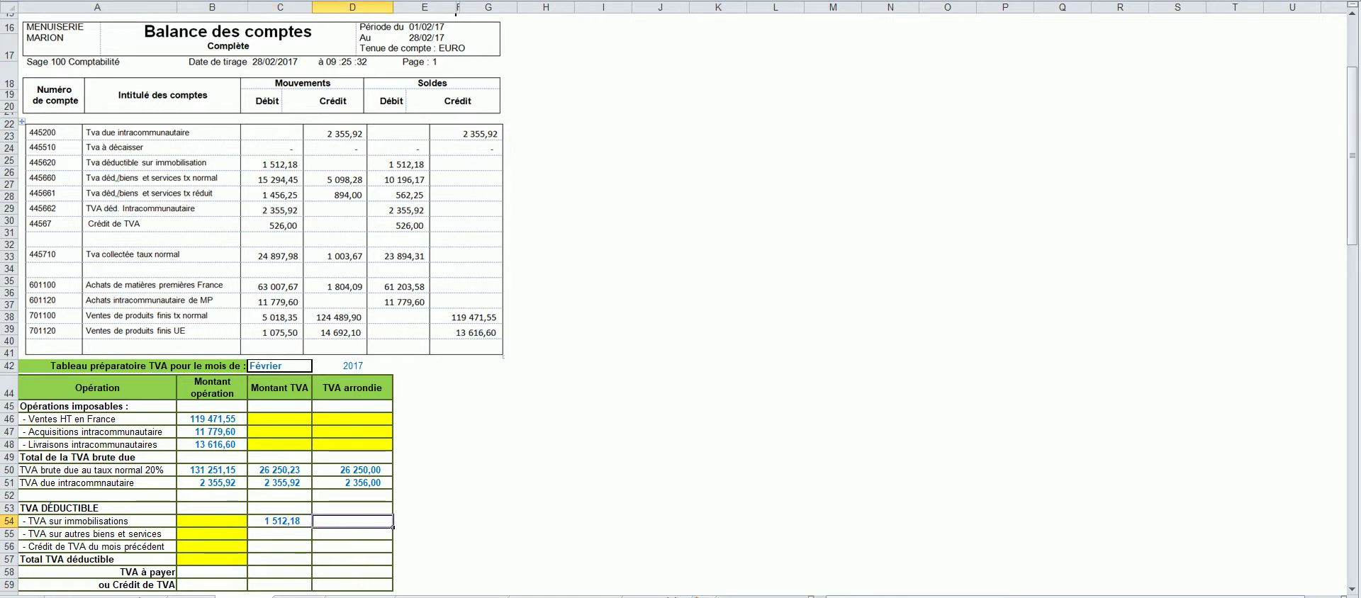
{"action": "key", "text": "F4"}
Step: Fill in the deductible VAT on other goods and services with 13 114,34 in C55 and the rounded 13 114,00 in D55
{"action": "left_click", "coordinate": [280, 535]}
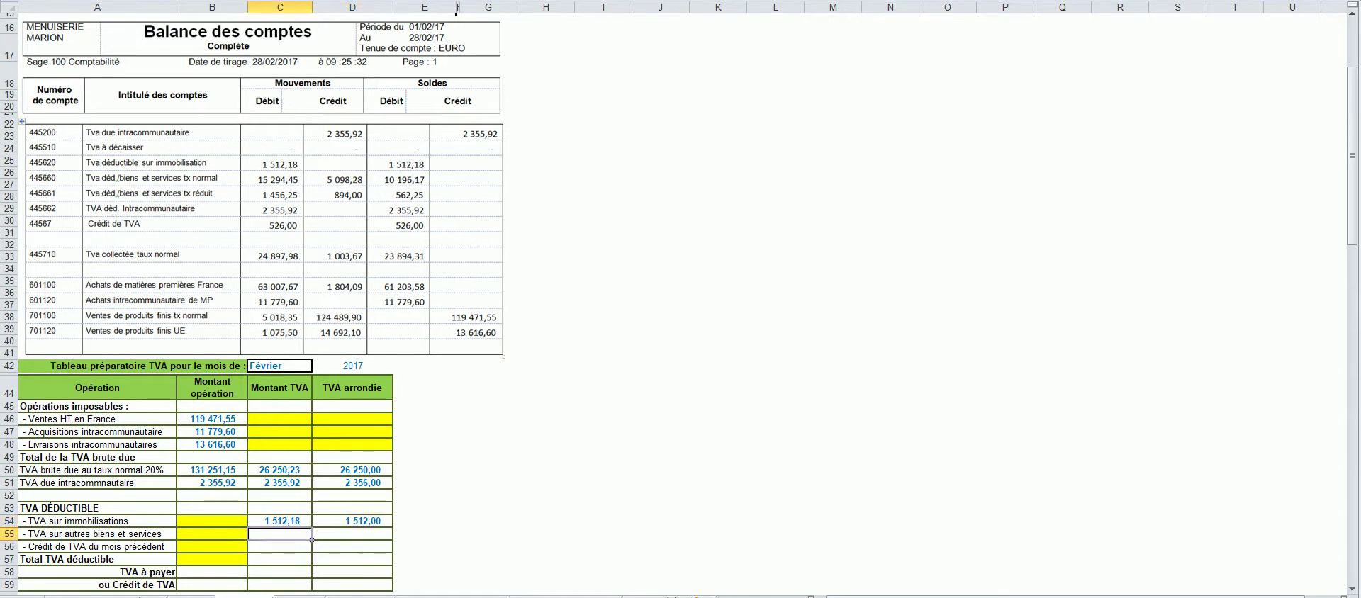
{"action": "type", "text": "13 114,34"}
{"action": "left_click", "coordinate": [353, 534]}
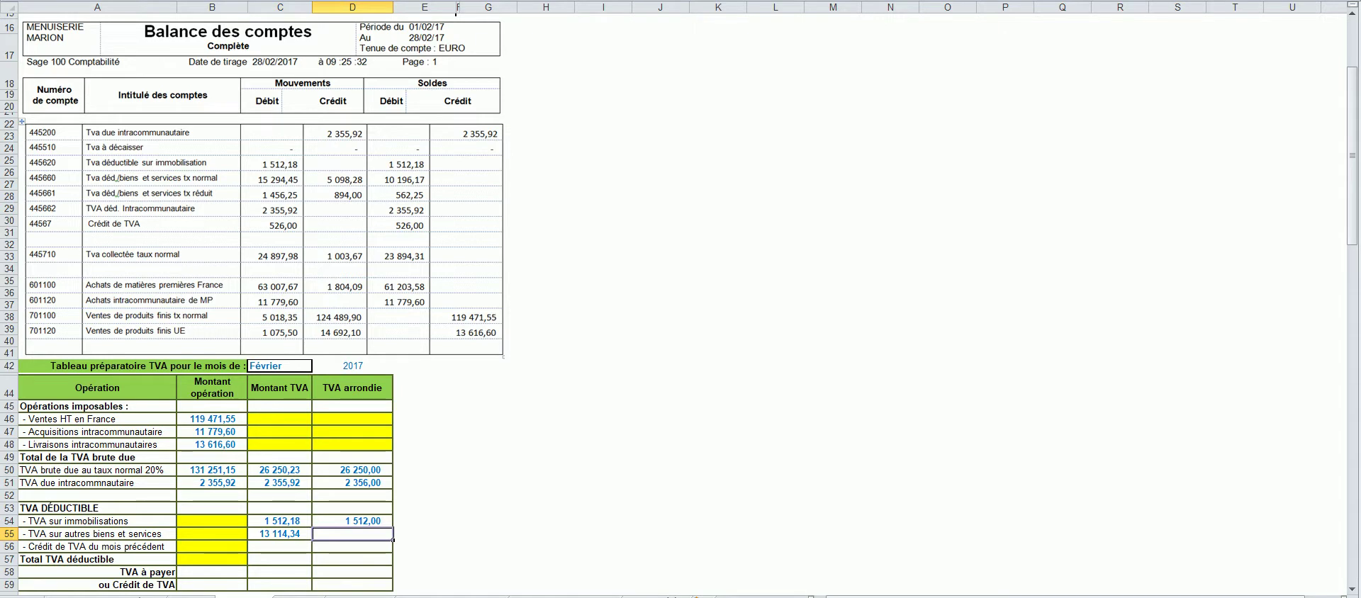
{"action": "key", "text": "ctrl+d"}
Step: Enter the previous month's VAT credit of 526,00 in both C56 and D56
{"action": "left_click", "coordinate": [280, 547]}
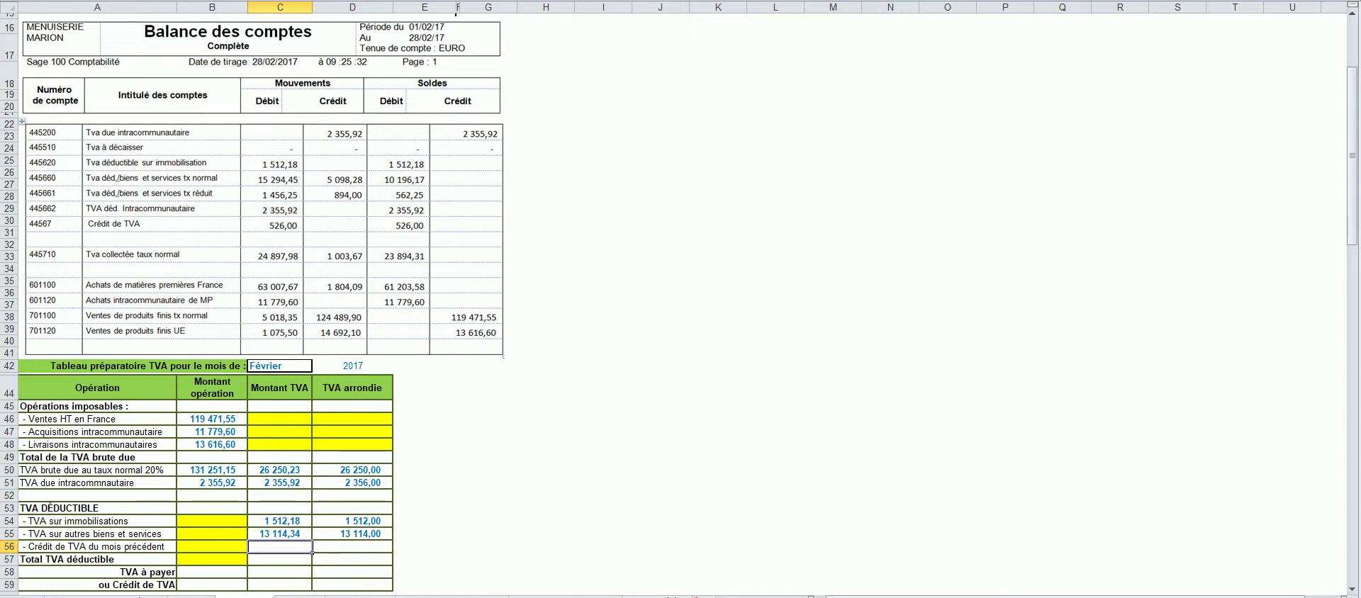
{"action": "key", "text": "ctrl+z"}
{"action": "left_click", "coordinate": [352, 547]}
{"action": "key", "text": "F4"}
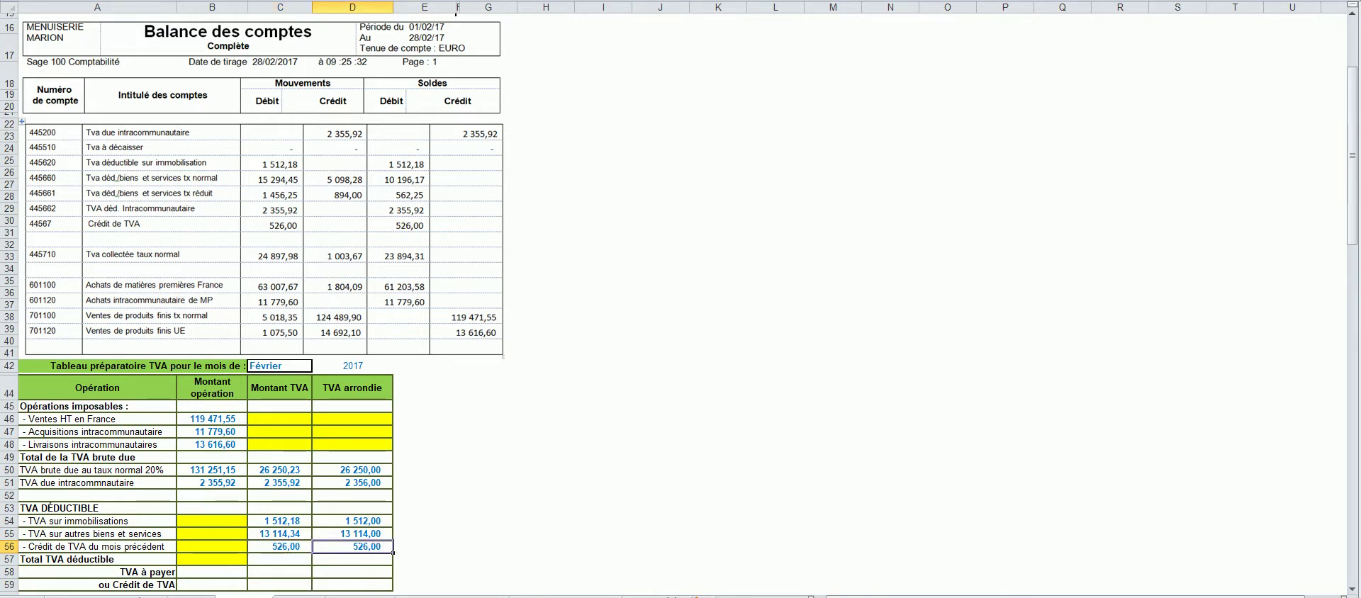
Step: Total the rounded deductible VAT amounts of D54:D56 in D57
{"action": "left_click", "coordinate": [352, 560]}
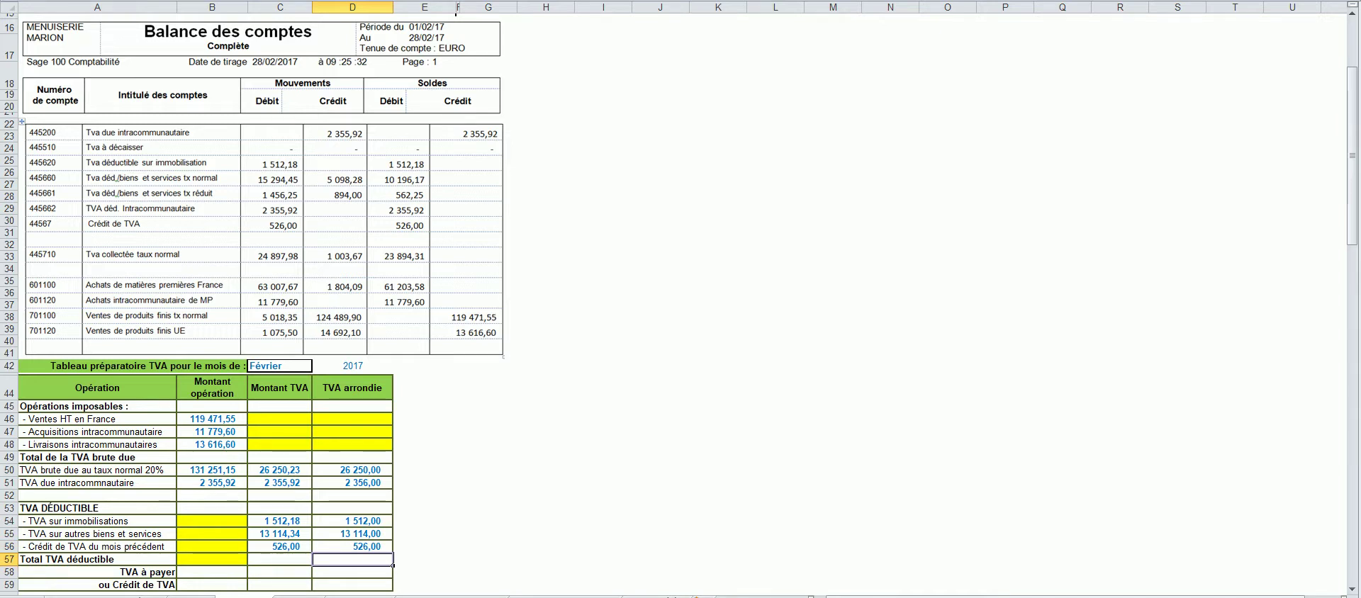
{"action": "key", "text": "ctrl+z"}
{"action": "scroll", "coordinate": [679, 305], "scroll_direction": "down", "scroll_amount": 1}
{"action": "left_click", "coordinate": [353, 524]}
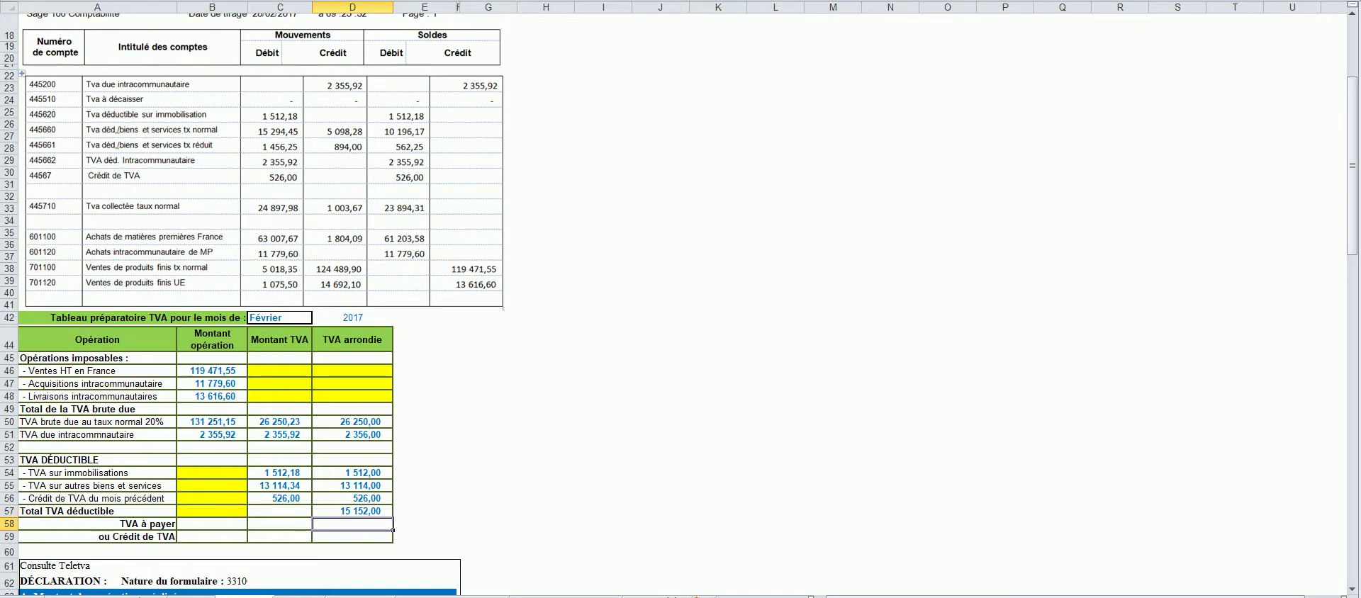
Step: Highlight the rounded gross VAT in D50 and the total deductible VAT in D57 with an orange fill
{"action": "left_click", "coordinate": [352, 421]}
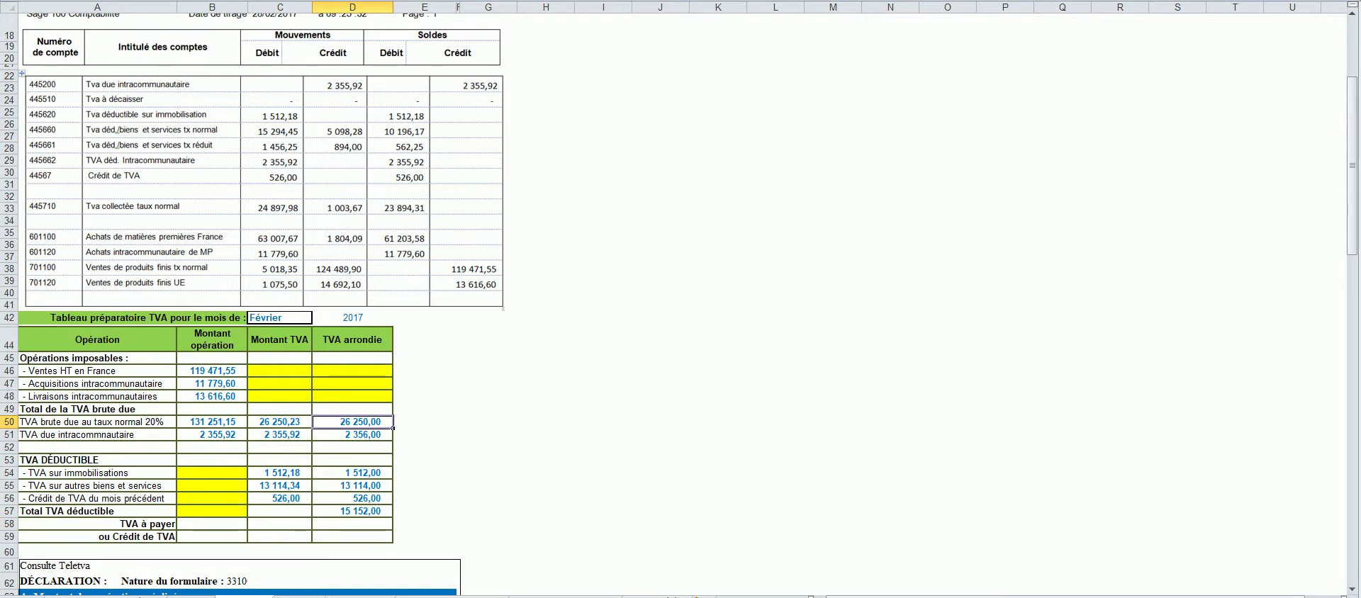
{"action": "left_click", "coordinate": [273, 1]}
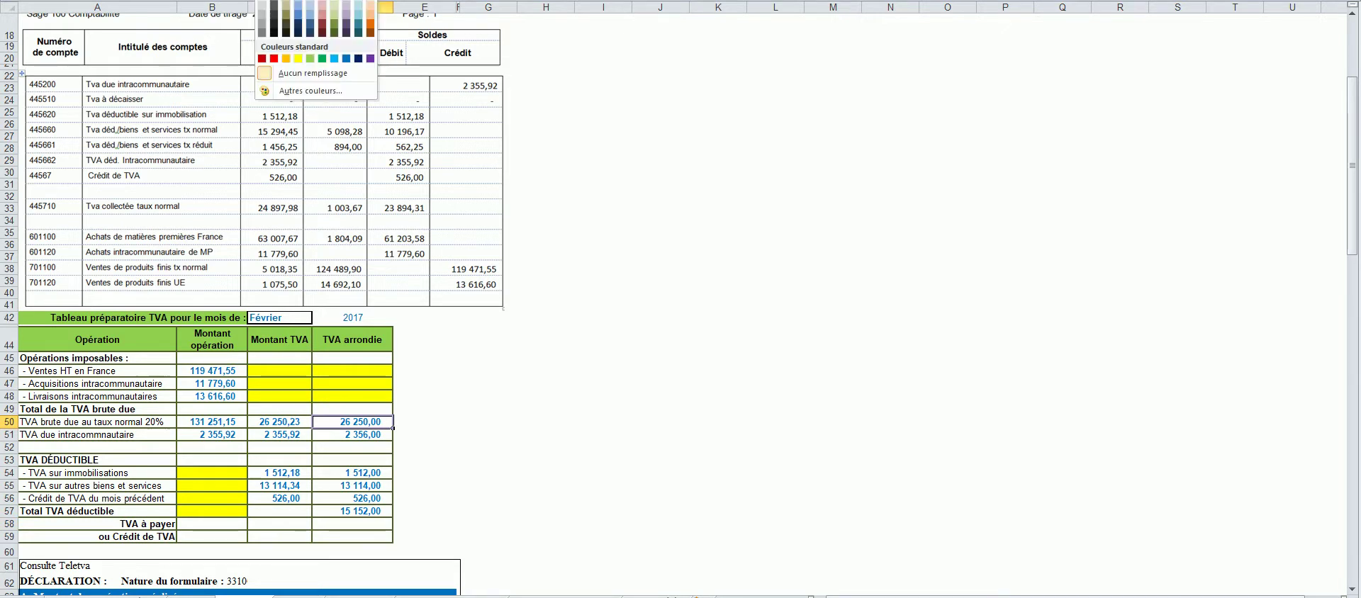
{"action": "left_click", "coordinate": [286, 59]}
{"action": "left_click", "coordinate": [352, 511]}
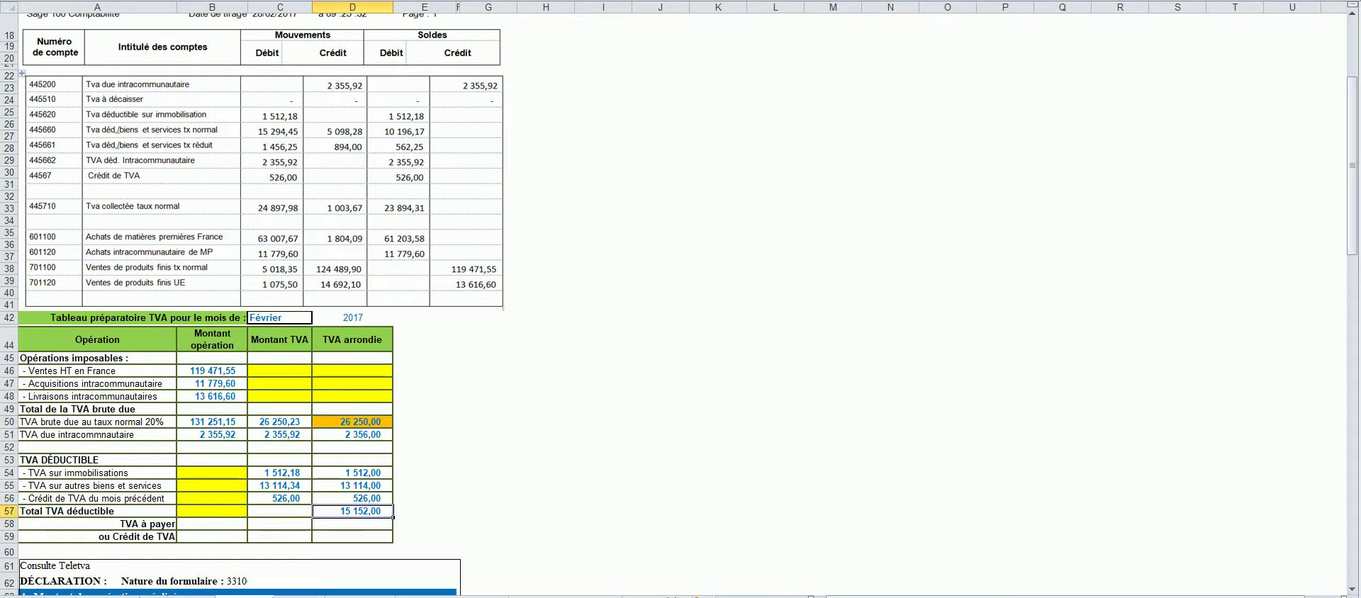
{"action": "left_click", "coordinate": [265, 1]}
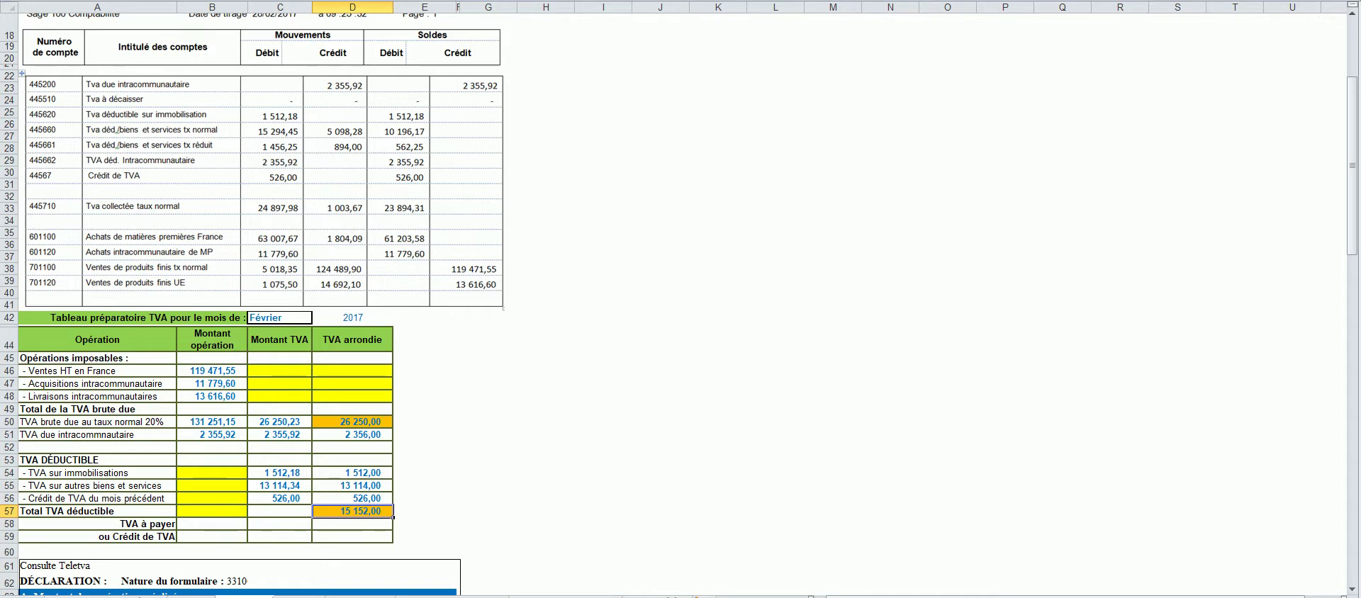
Step: Calculate the VAT payable in D58 as D50 minus D57
{"action": "left_click", "coordinate": [352, 524]}
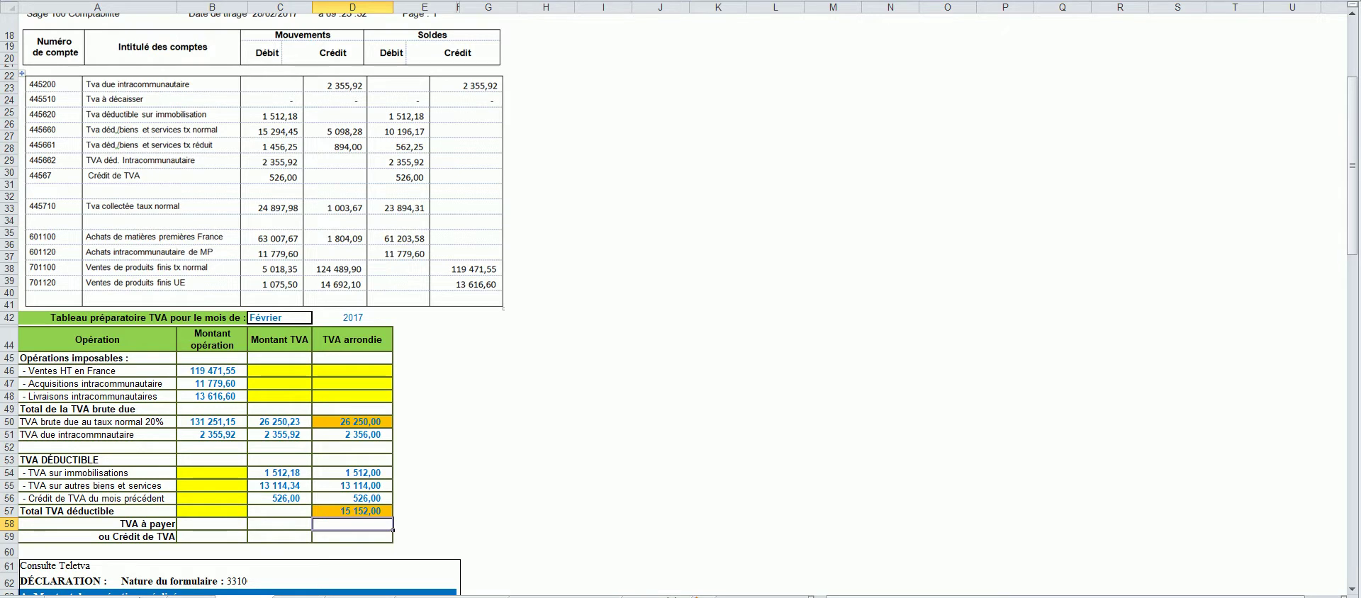
{"action": "key", "text": "F2"}
{"action": "left_click", "coordinate": [352, 422]}
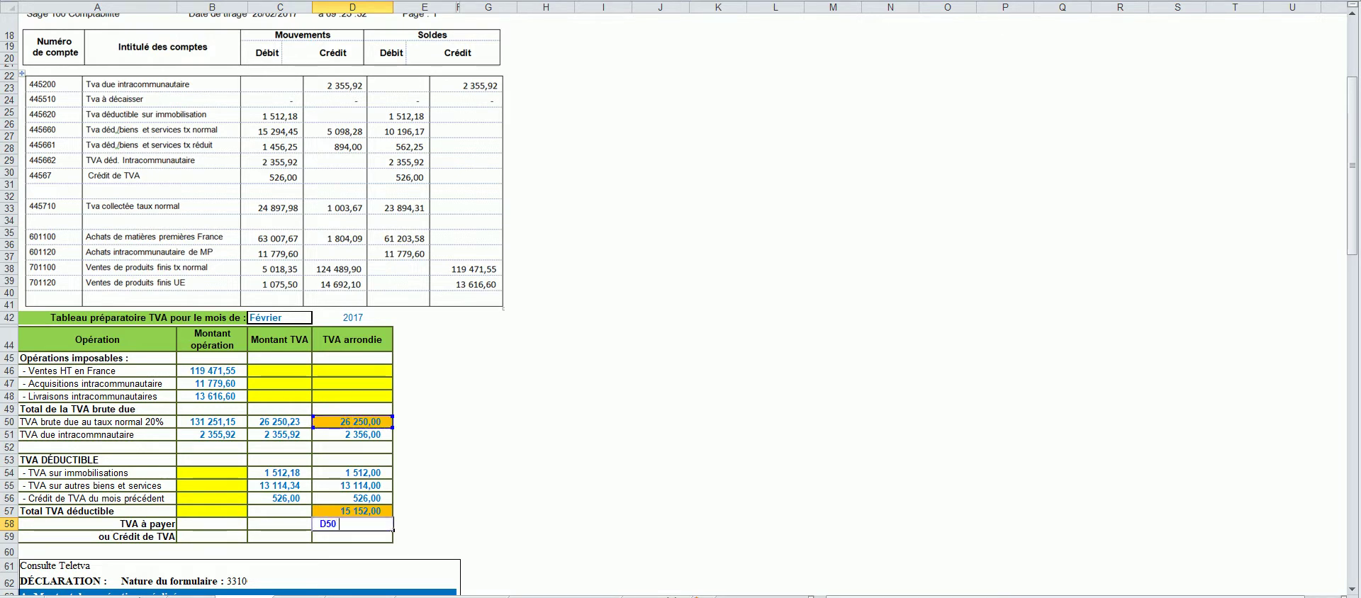
{"action": "type", "text": "-"}
{"action": "left_click", "coordinate": [352, 511]}
{"action": "key", "text": "Return"}
{"action": "left_click", "coordinate": [352, 523]}
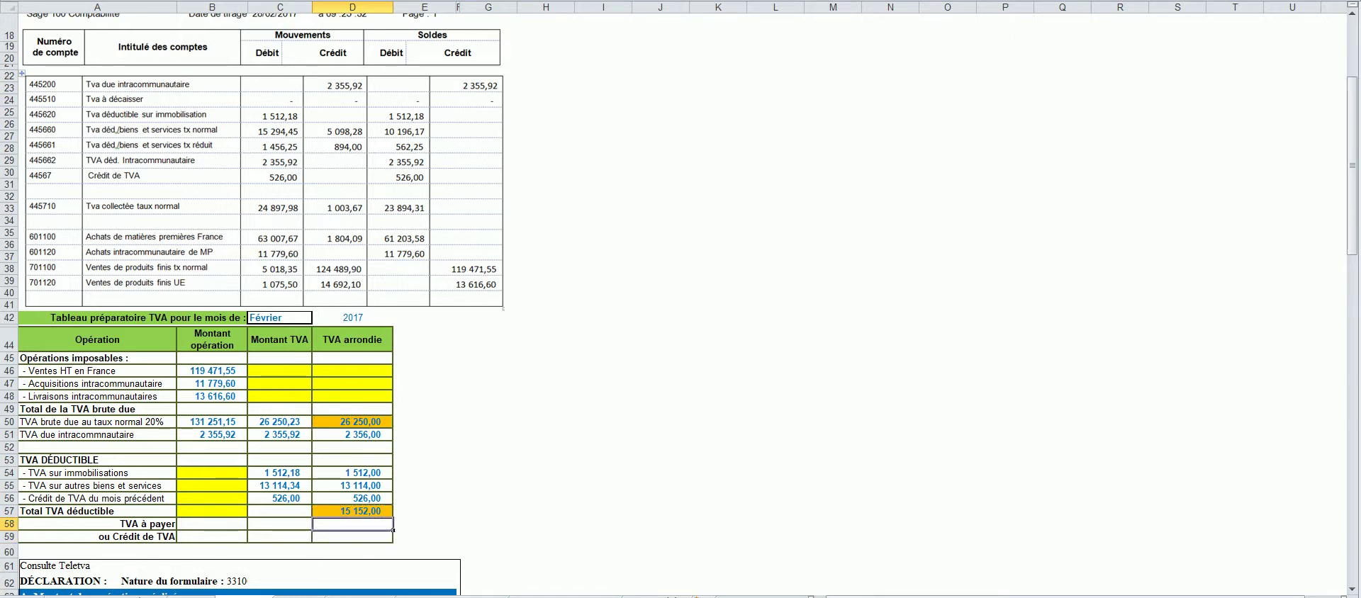
{"action": "left_click", "coordinate": [546, 472]}
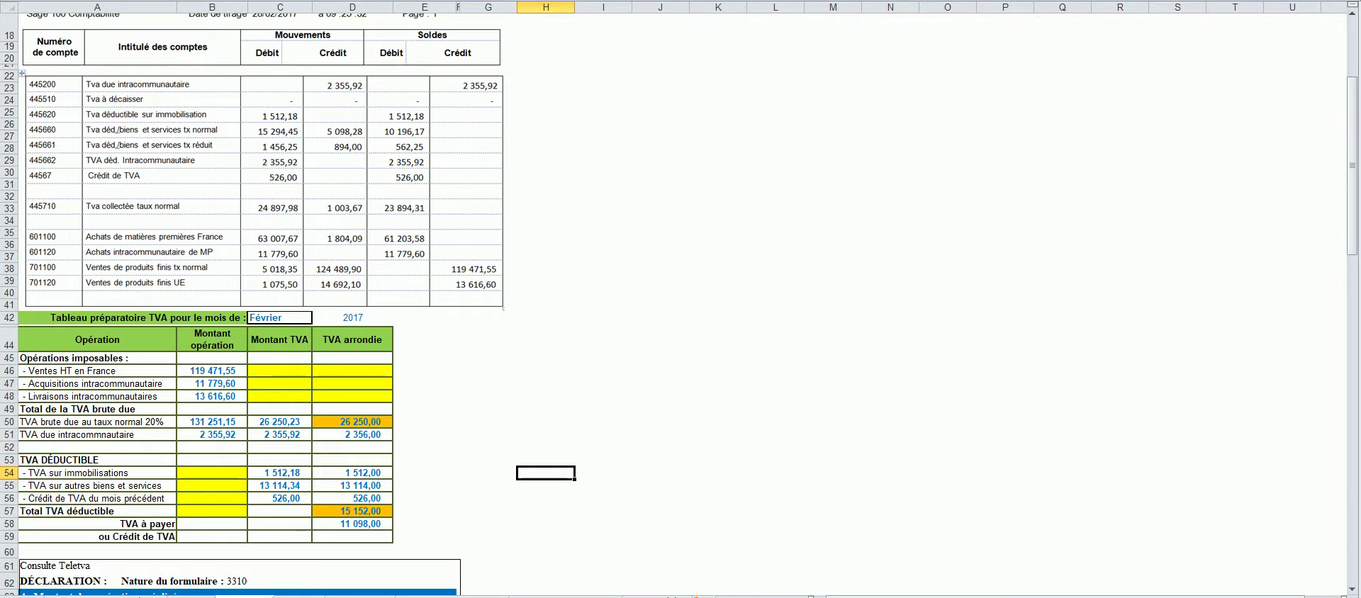